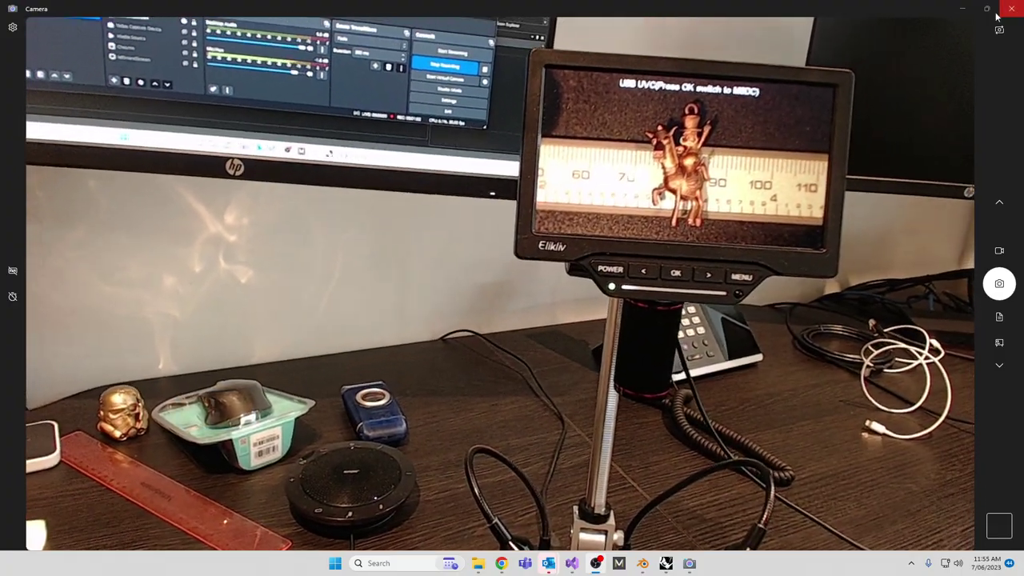
Close the camera view and examine how closely the drawn circle follows the wheel's inner rim in the ruler photo
click(1010, 9)
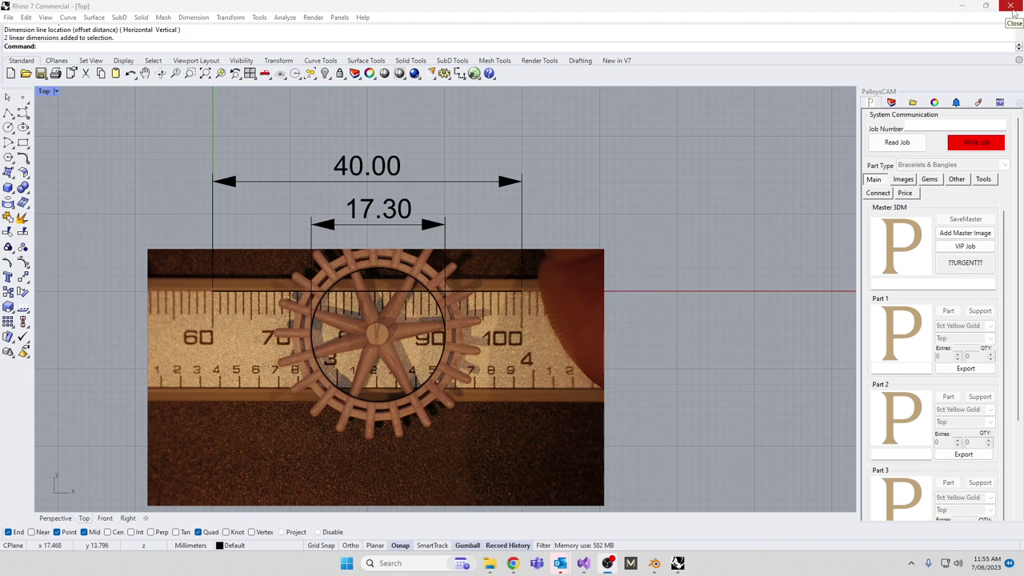
scroll(474, 271, down, 2)
scroll(386, 314, up, 1)
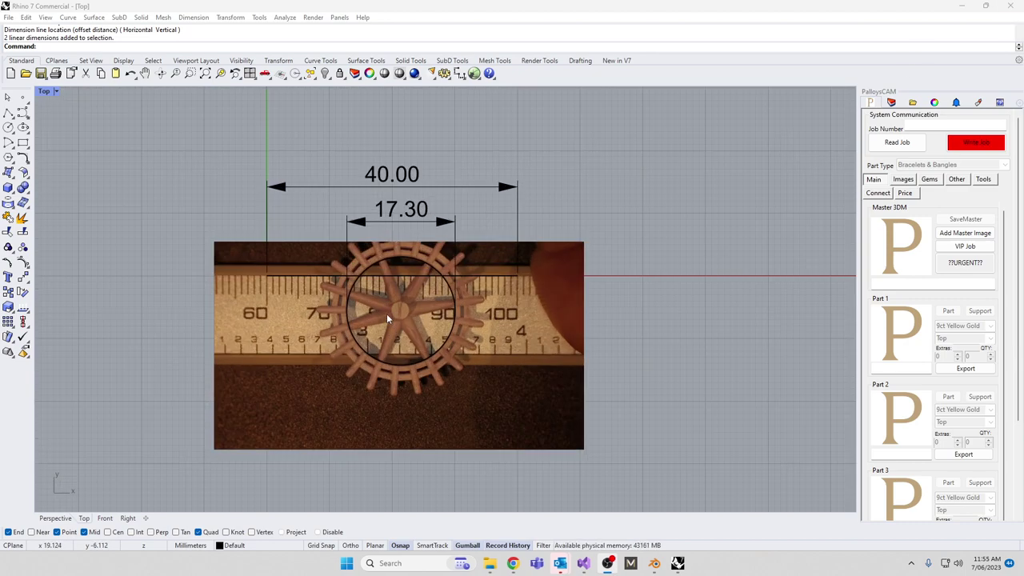
scroll(387, 314, up, 5)
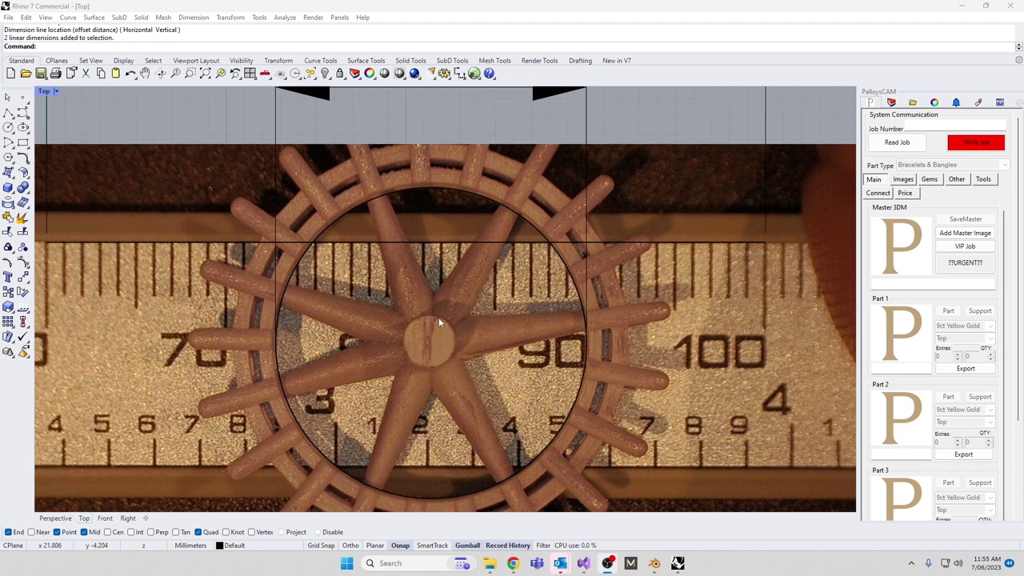
scroll(438, 318, up, 1)
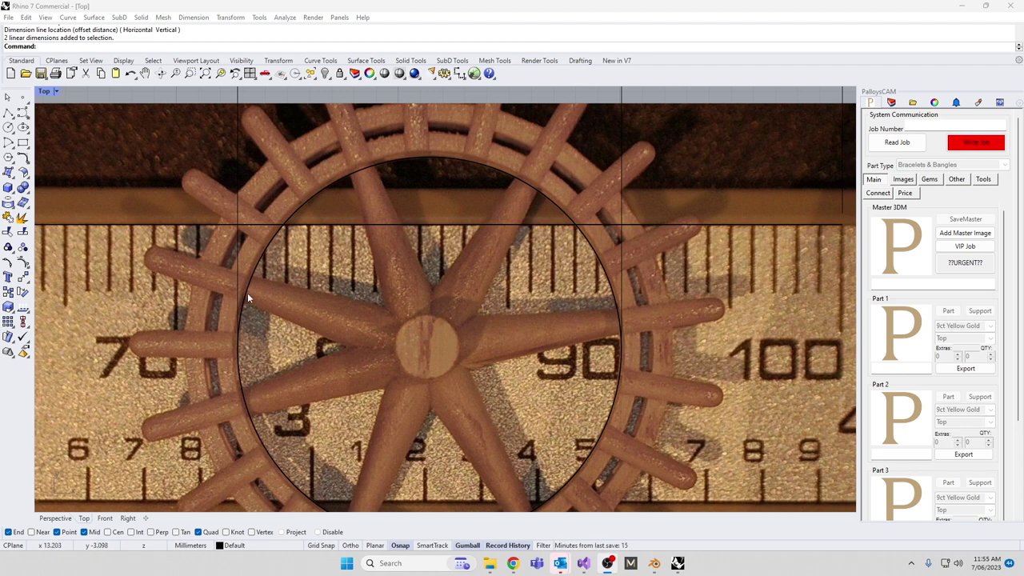
scroll(425, 149, up, 8)
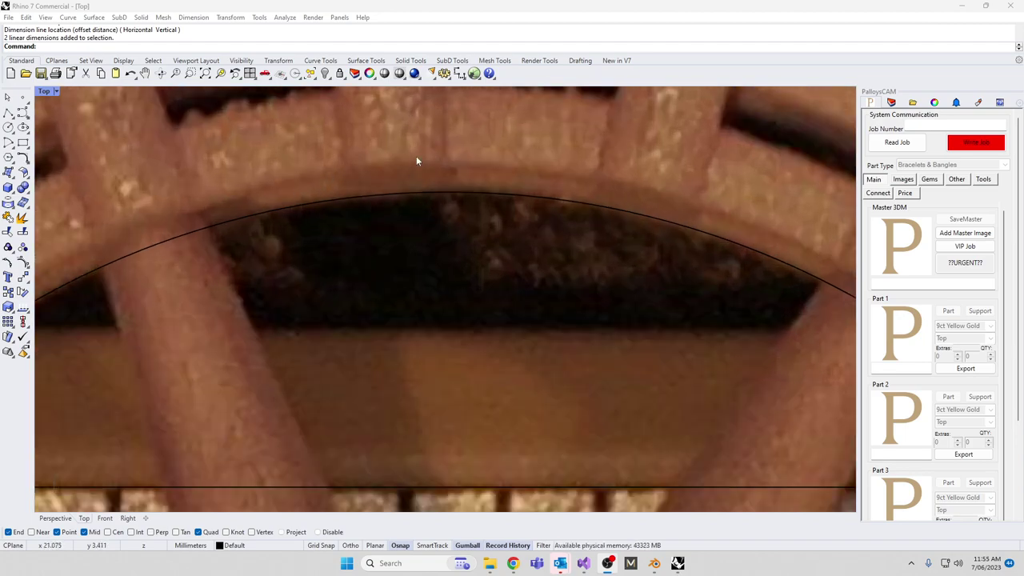
scroll(421, 194, down, 8)
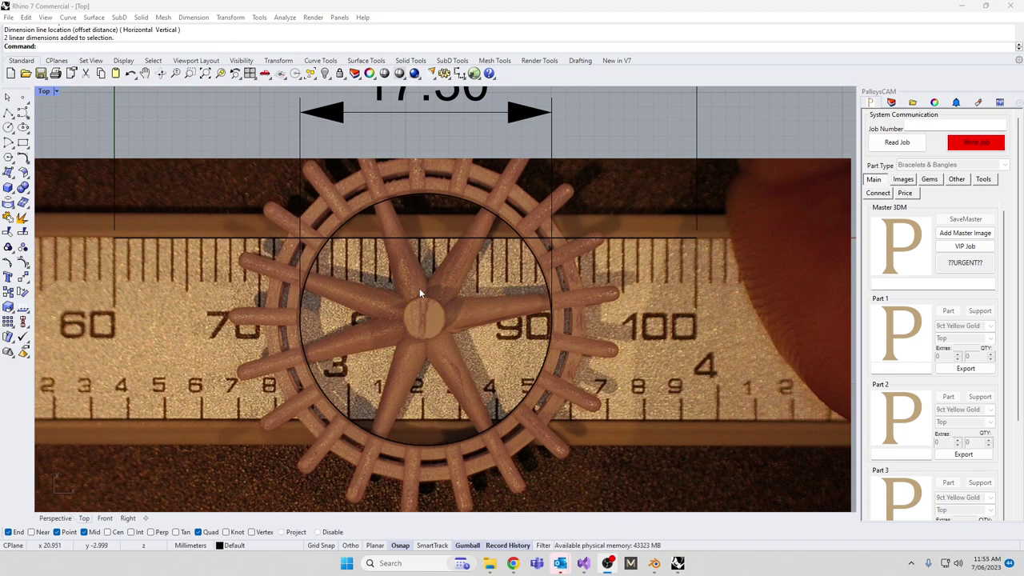
scroll(428, 464, up, 6)
scroll(424, 452, down, 6)
scroll(424, 446, up, 8)
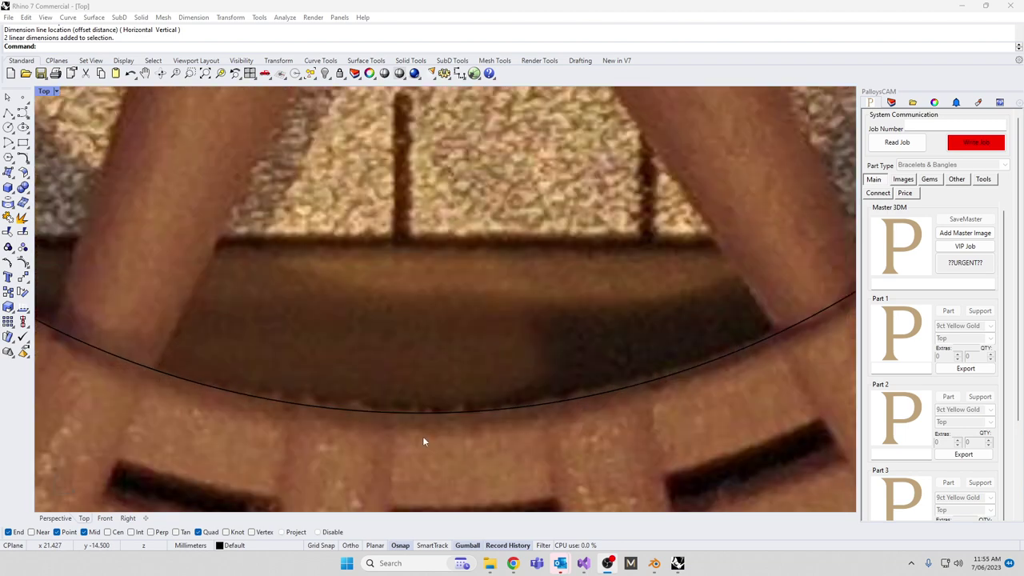
scroll(430, 432, down, 5)
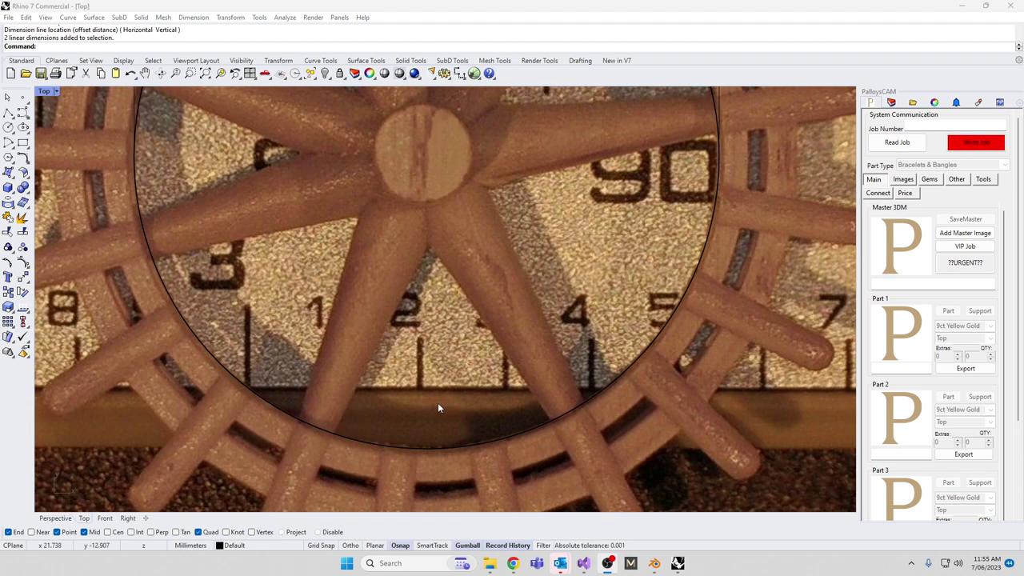
scroll(558, 307, down, 3)
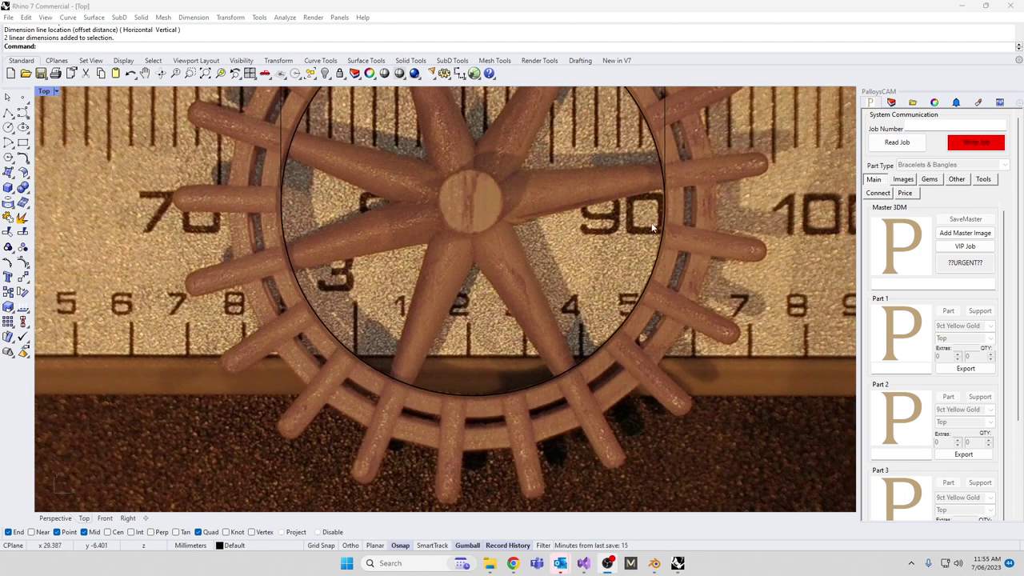
scroll(497, 198, down, 4)
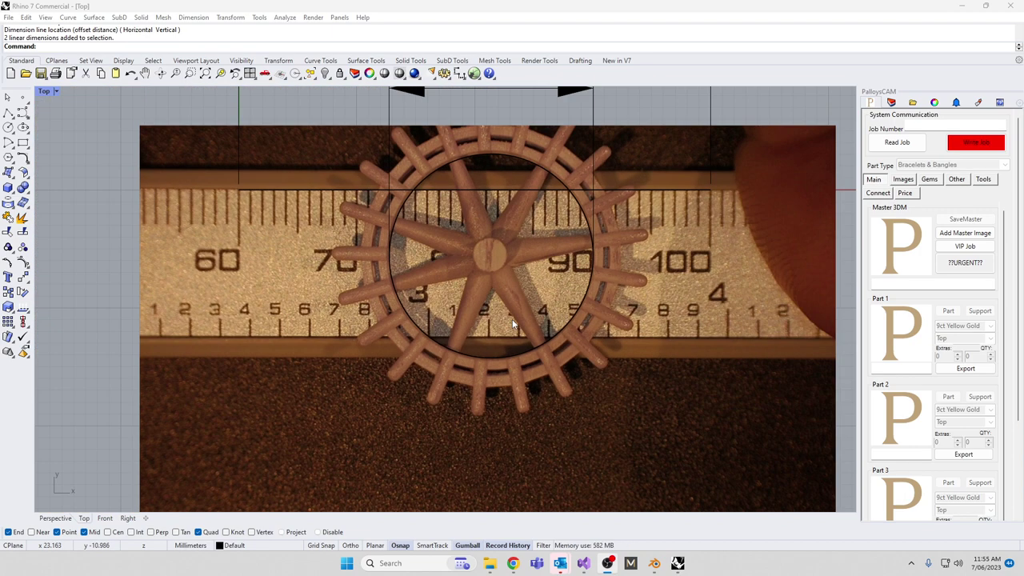
scroll(513, 324, down, 4)
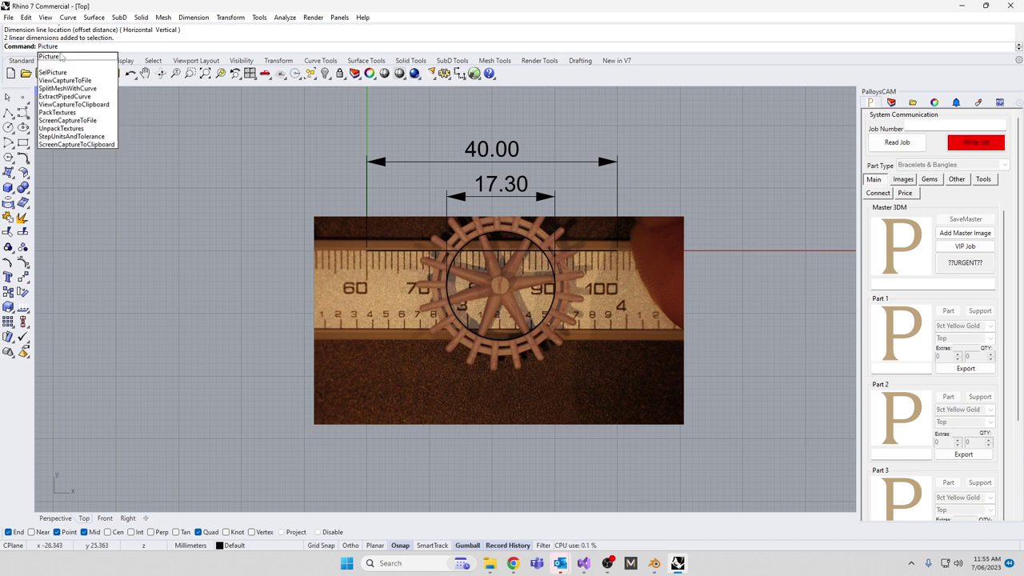
click(61, 58)
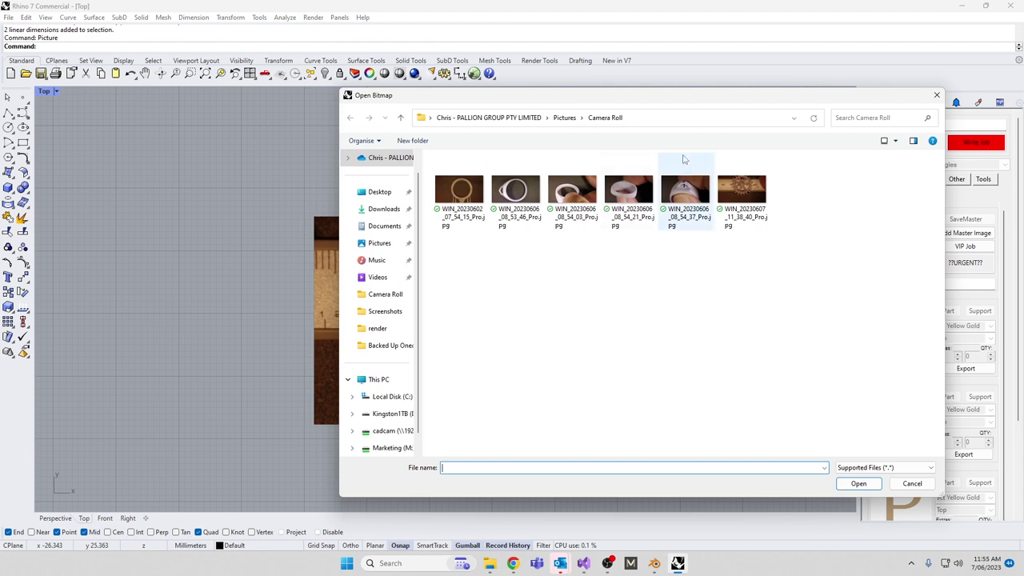
click(912, 484)
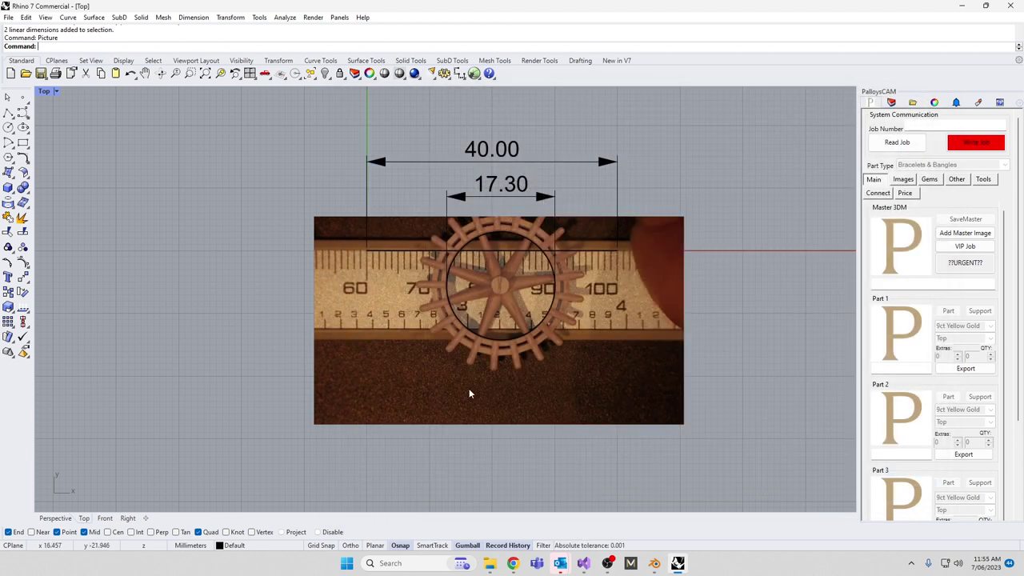
click(440, 402)
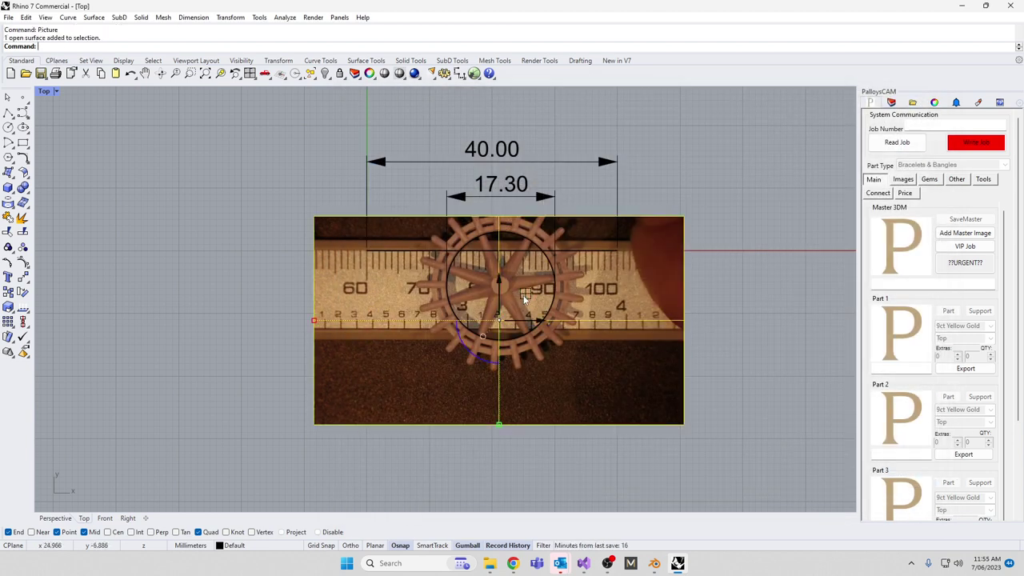
drag(482, 375, 575, 444)
Delete the circle, the reference line and both linear dimensions, keeping the picture
click(478, 228)
drag(632, 132, 367, 255)
key(Delete)
Examine the picture's ruler scale between the 60 and 100 marks as the reference length
right_drag(366, 256, 252, 235)
scroll(468, 319, up, 5)
right_drag(469, 319, 644, 321)
scroll(644, 321, down, 3)
scroll(367, 280, up, 2)
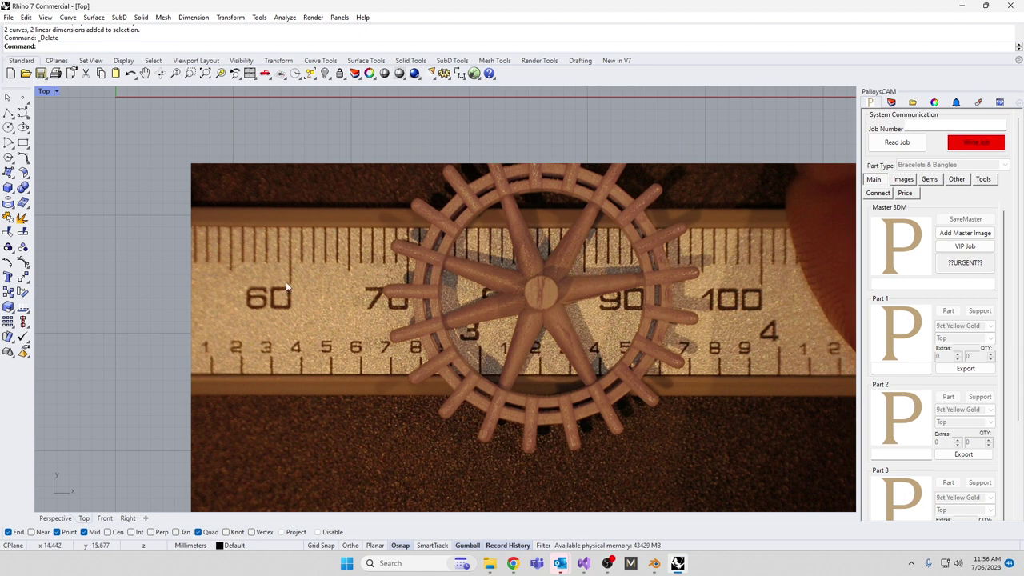
right_drag(506, 271, 449, 262)
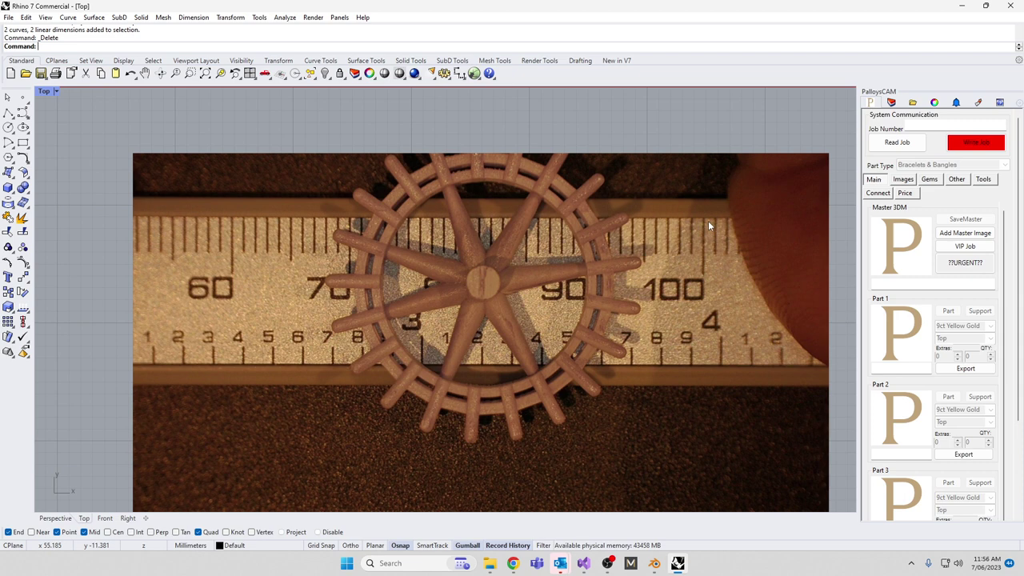
right_drag(318, 258, 324, 338)
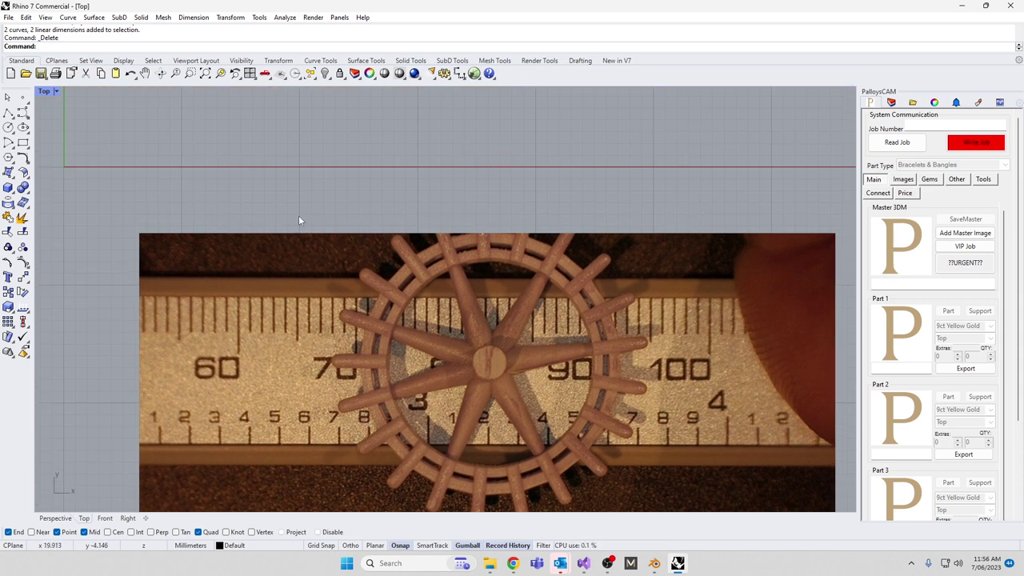
Draw a horizontal 40 mm line along the X axis starting at the origin, with Ortho on
text(0)
key(Return)
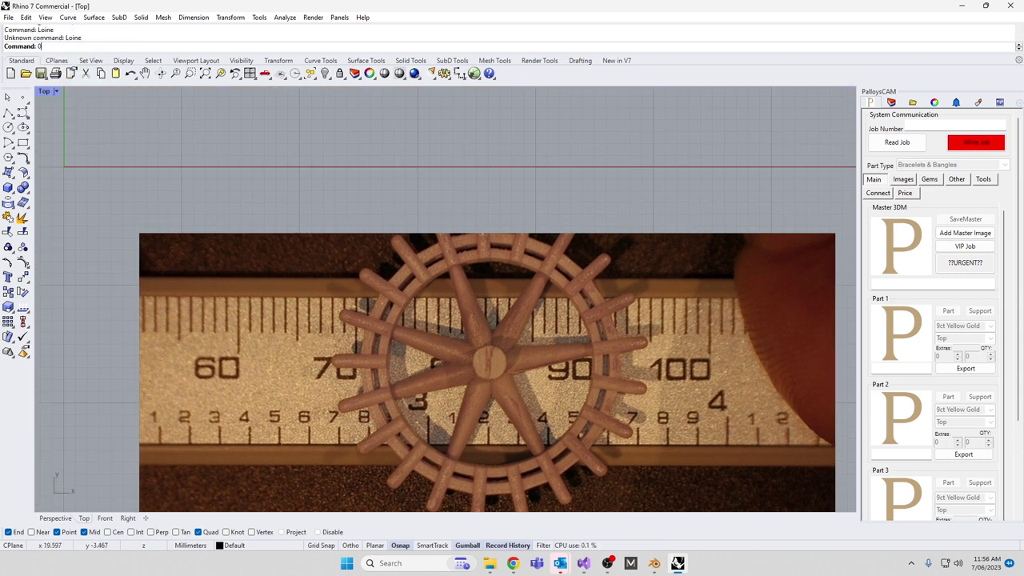
key(Return)
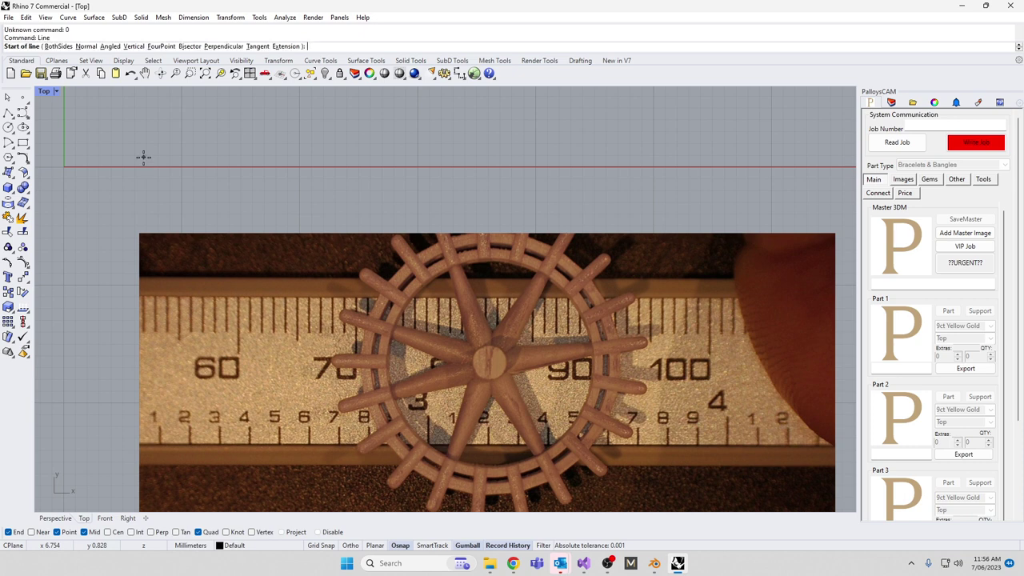
text(09)
key(Return)
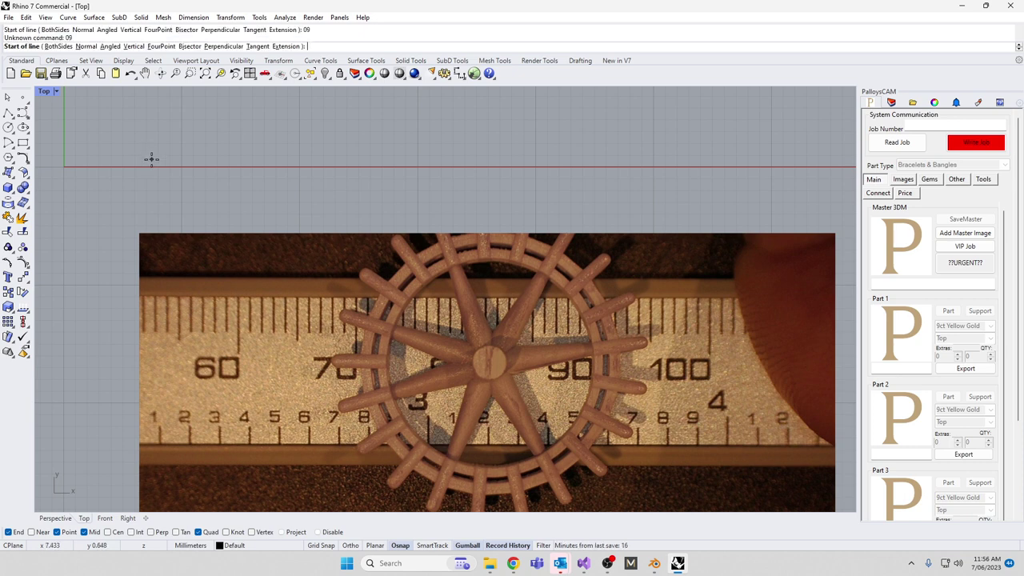
text(0)
key(Return)
key(F8)
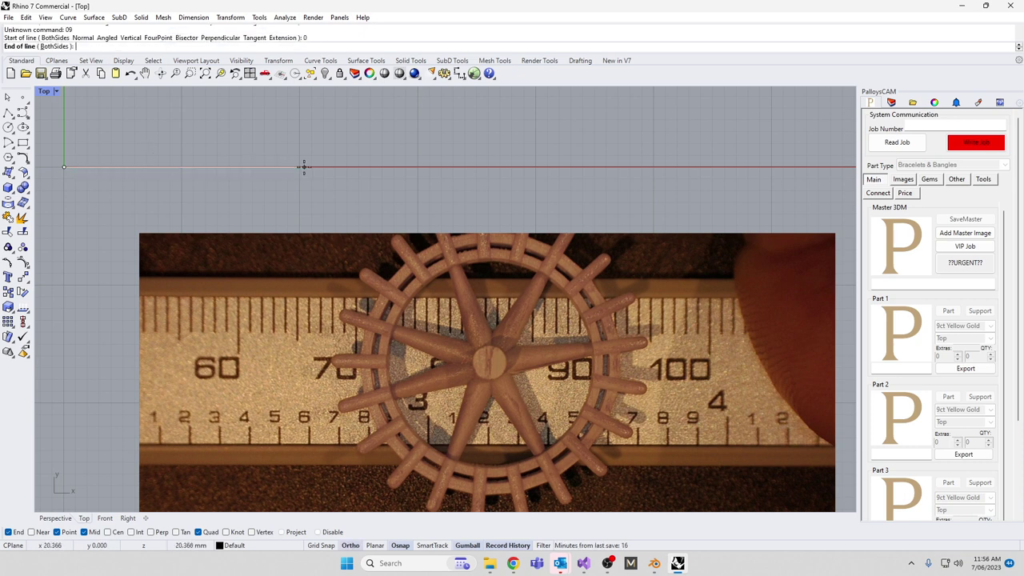
text(40)
key(Return)
click(304, 168)
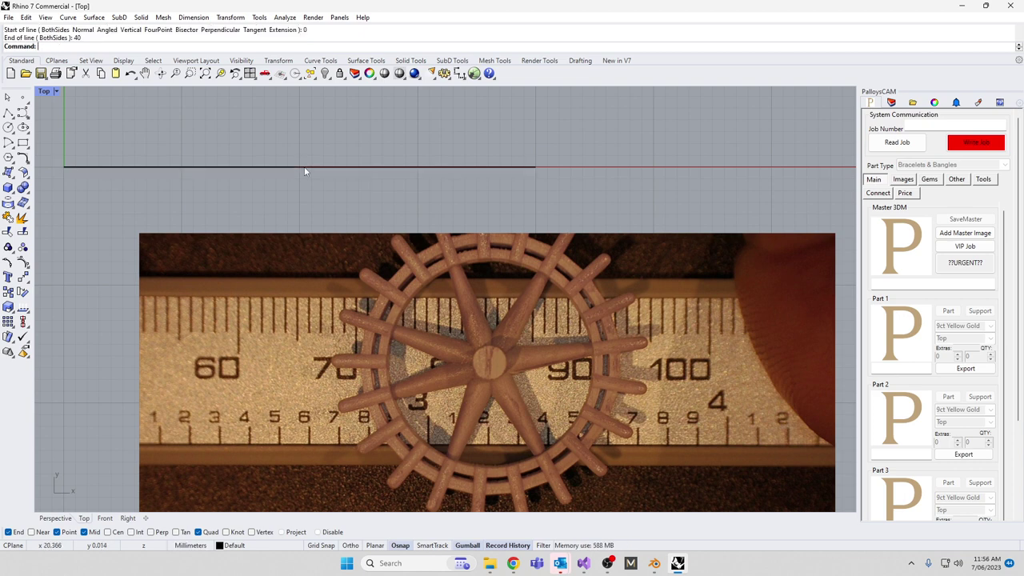
Orient the picture with 3D scaling, setting its reference points on the ruler's 60 and 100 mm marks
click(392, 400)
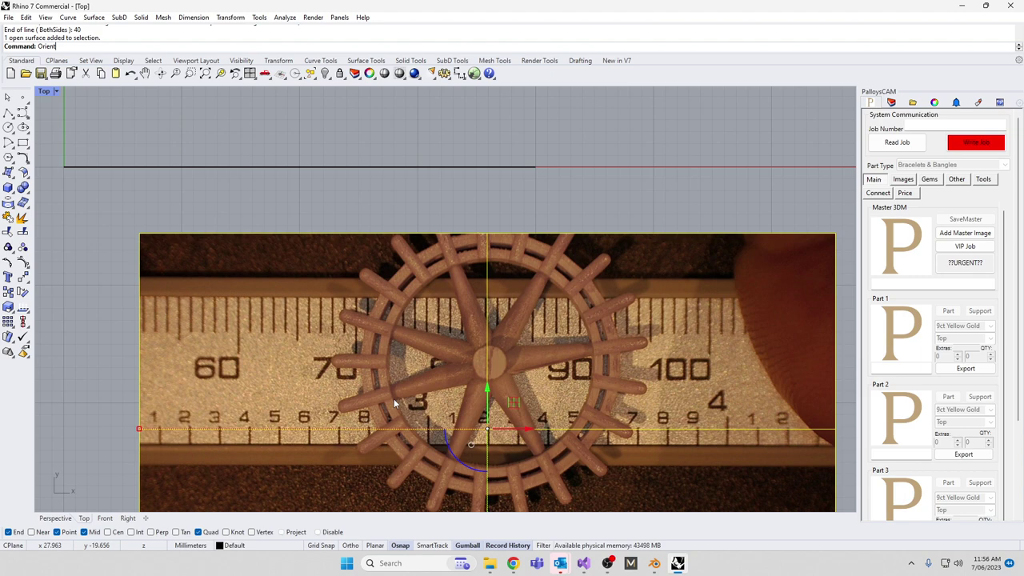
text(Orient)
click(66, 54)
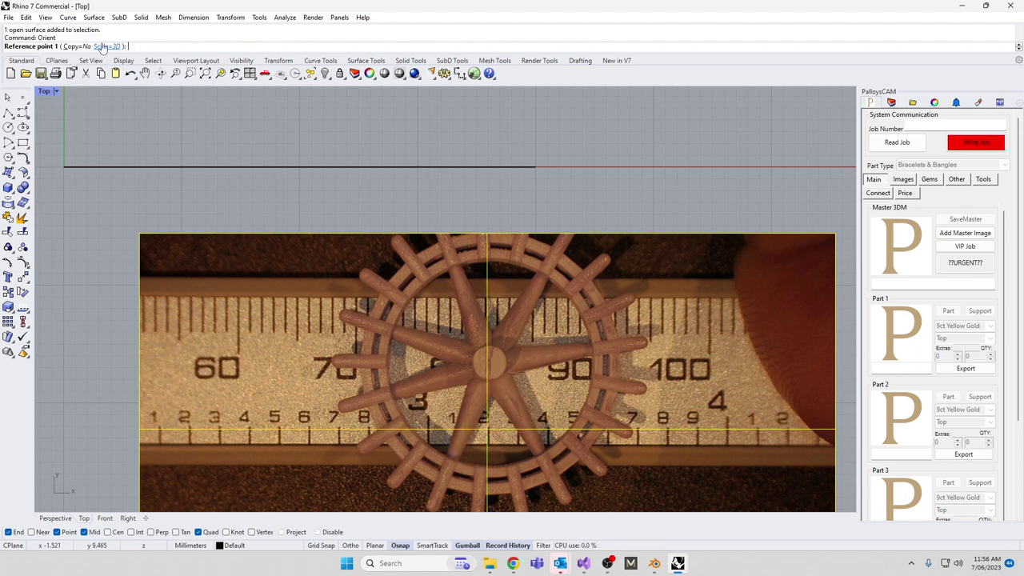
scroll(250, 293, up, 10)
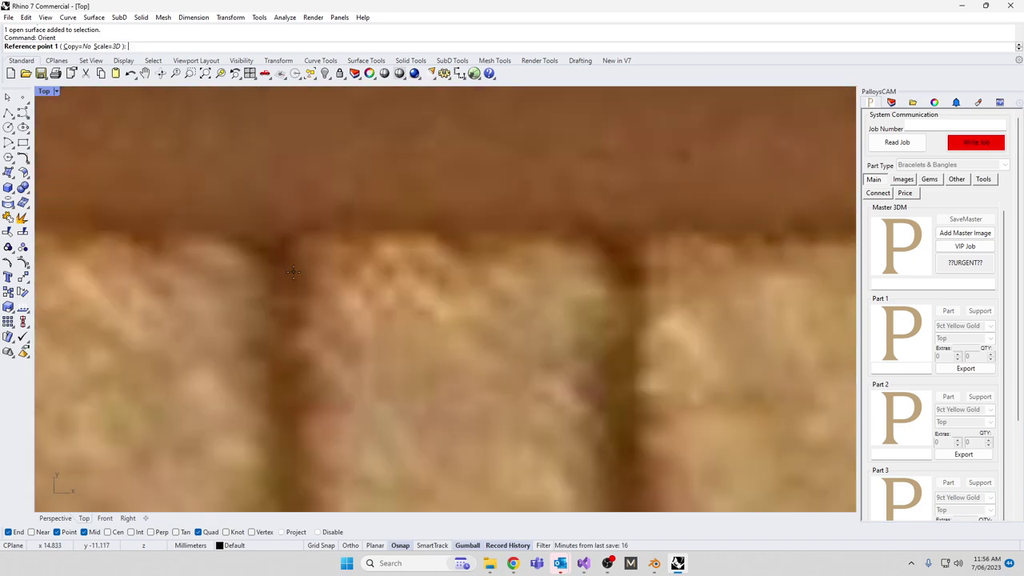
click(293, 272)
scroll(293, 272, down, 8)
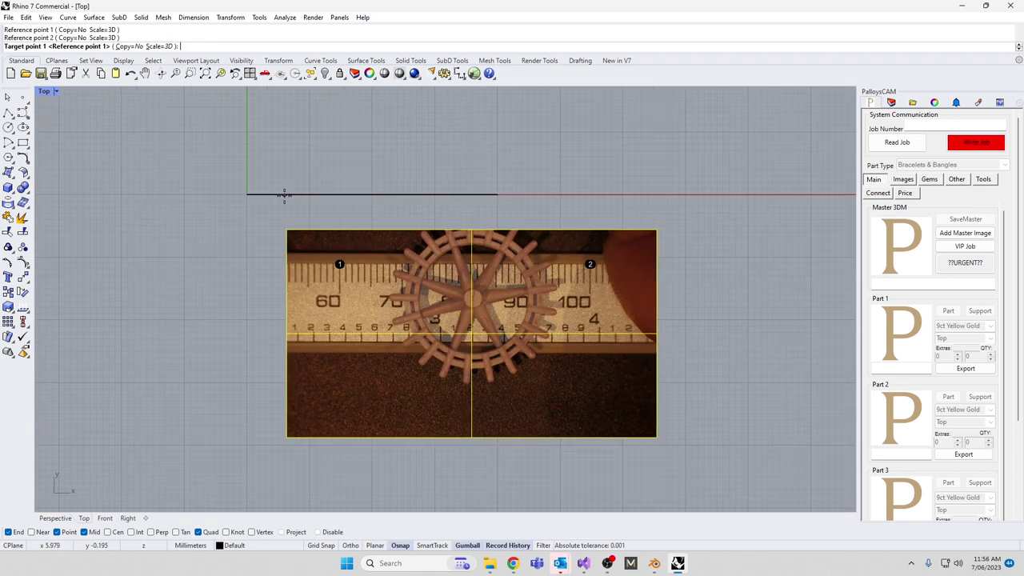
Scale and place the picture by setting the Orient target points on the two ends of the 40 mm line
scroll(266, 195, up, 2)
click(265, 195)
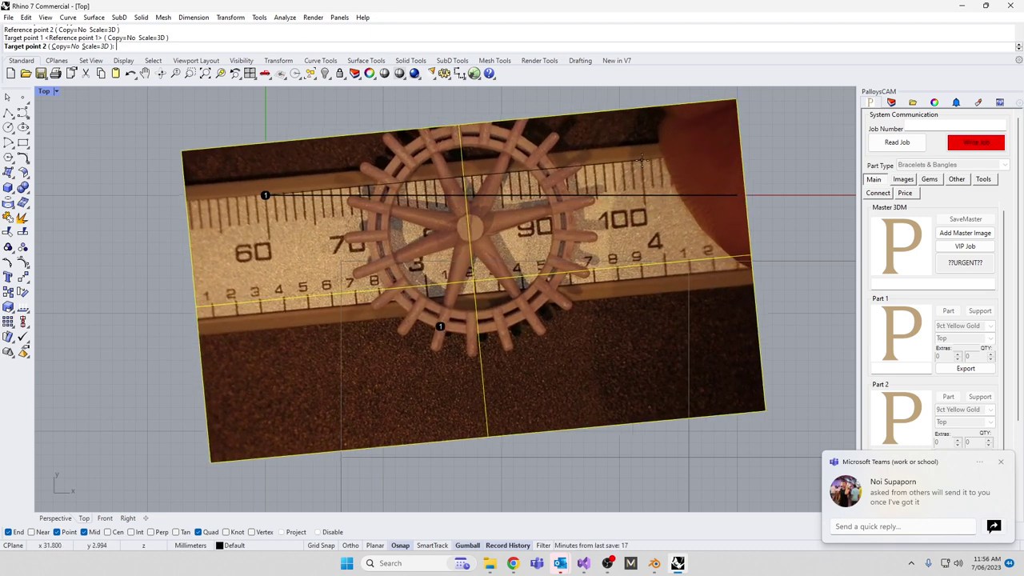
click(735, 193)
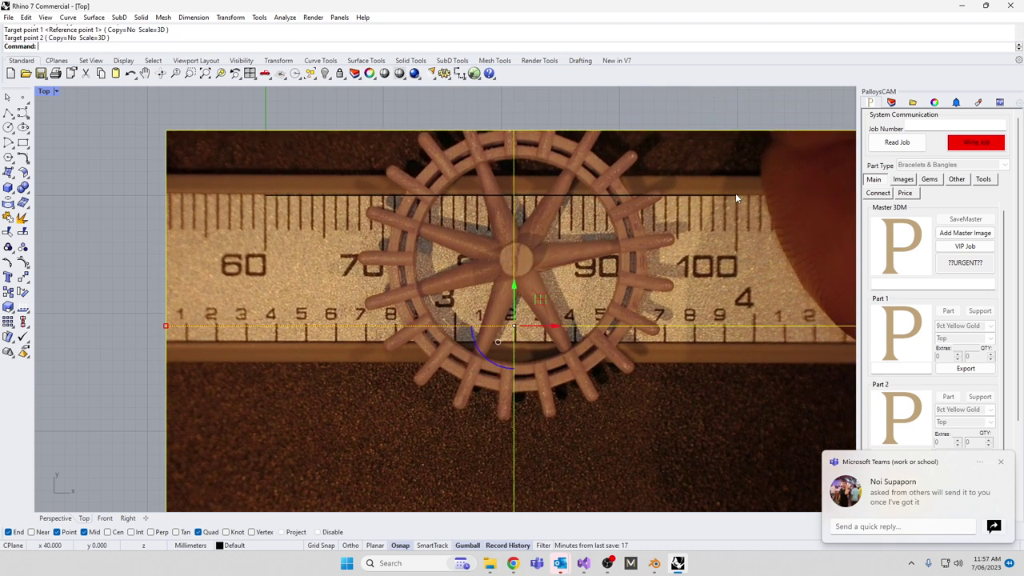
click(130, 327)
Check the picture's ruler edge and millimetre marks against the 40 mm line
scroll(130, 327, down, 4)
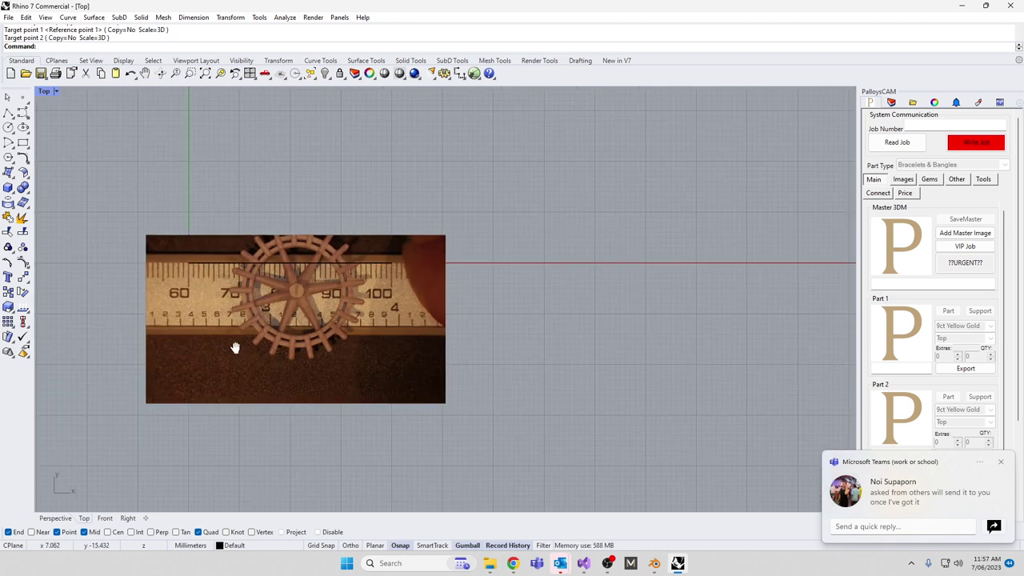
right_drag(288, 304, 433, 305)
scroll(389, 266, up, 4)
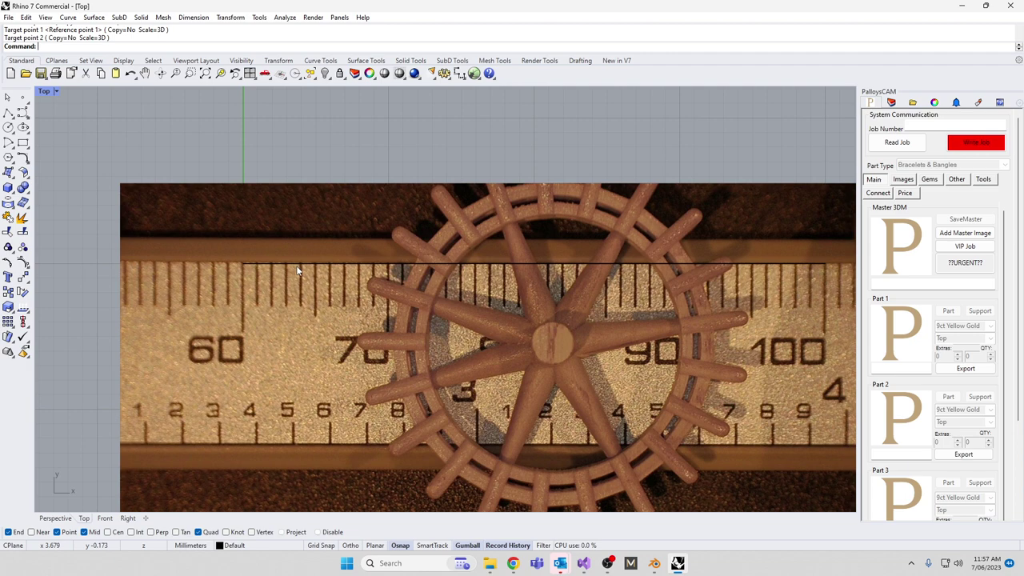
scroll(456, 270, up, 5)
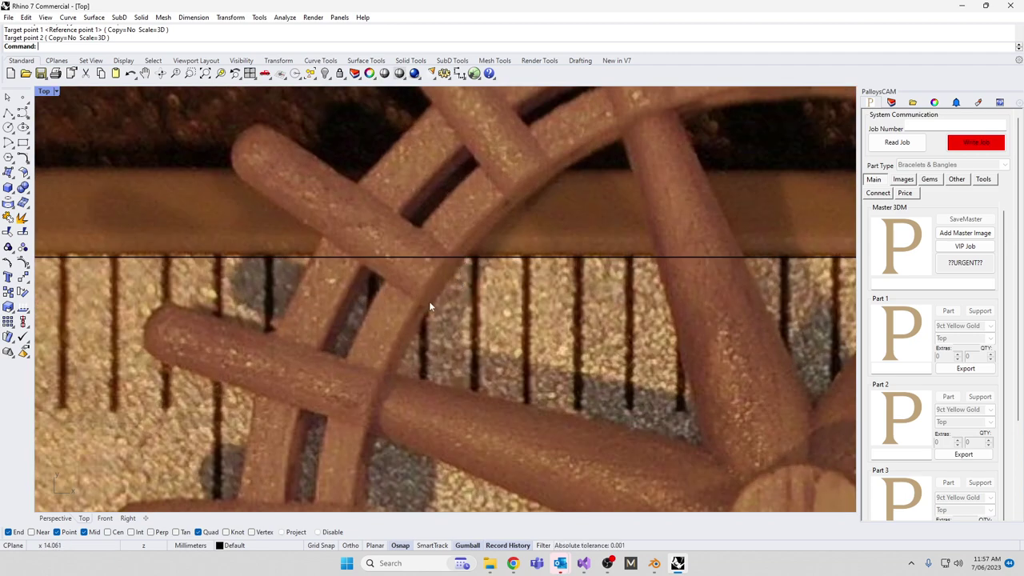
scroll(483, 286, down, 5)
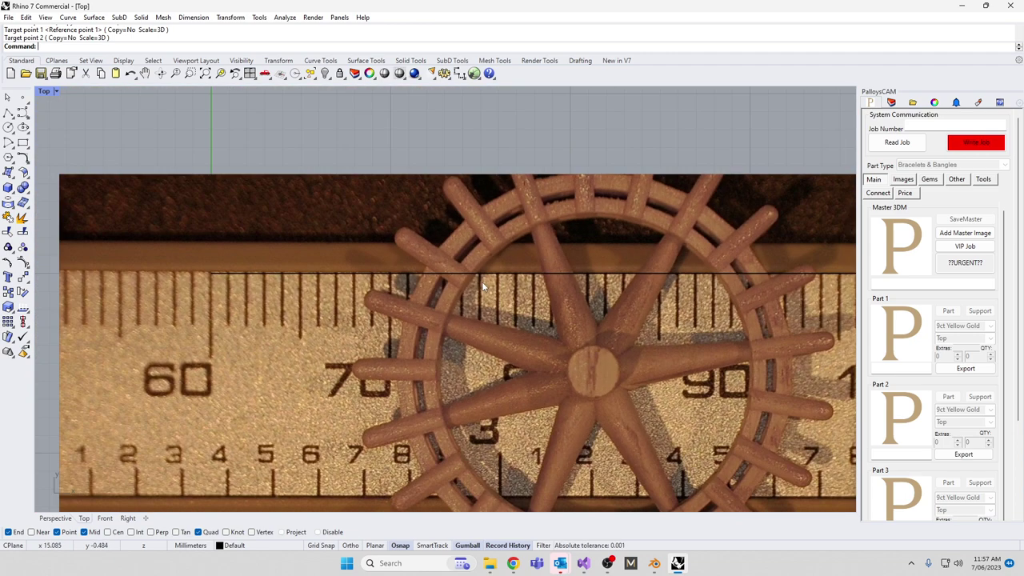
scroll(472, 362, down, 2)
scroll(449, 335, up, 1)
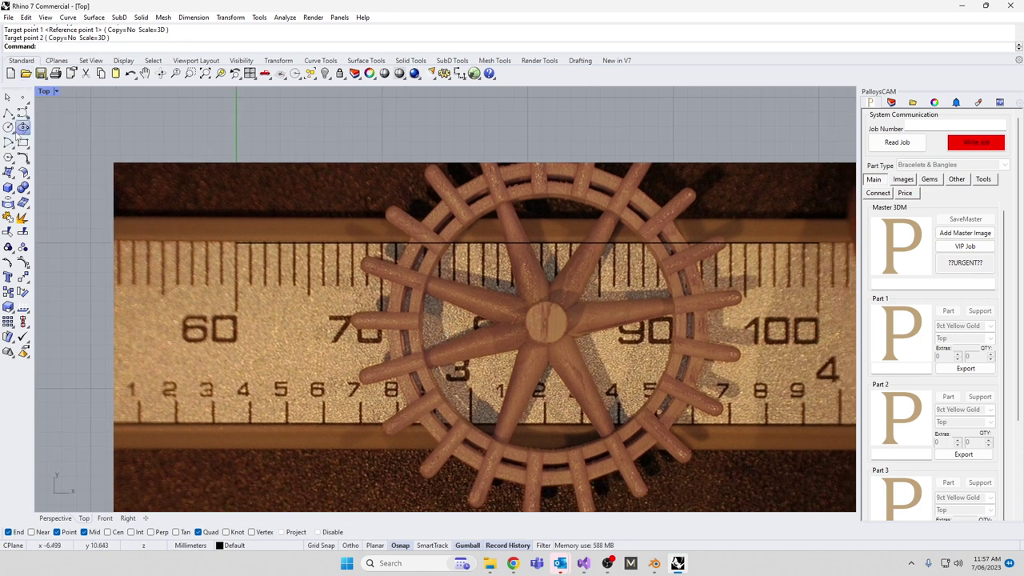
Draw a circle by its diameter, about 17.2 mm wide, horizontally between opposite inner edges of the wheel's rim with Ortho on
click(38, 132)
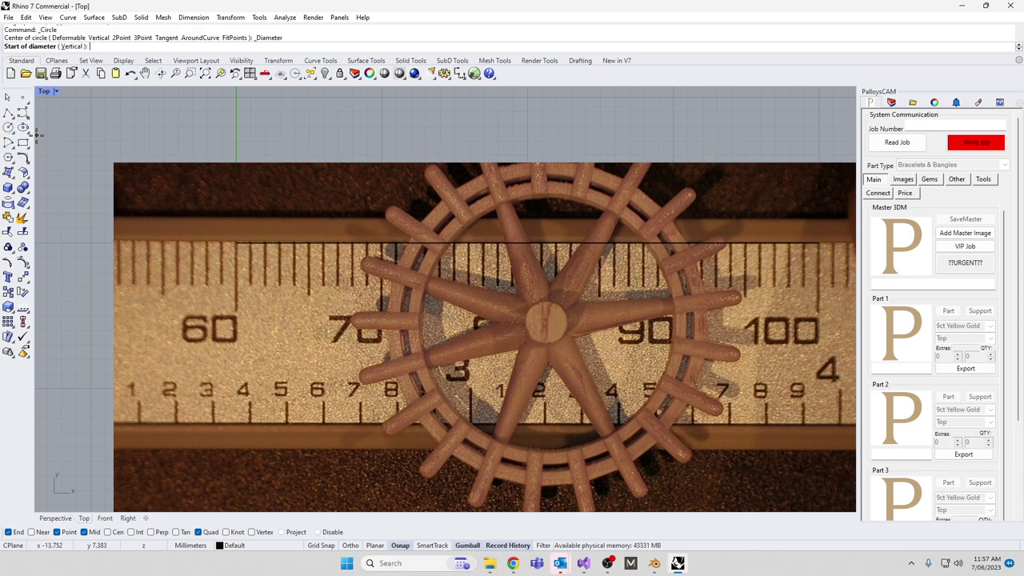
scroll(435, 332, up, 10)
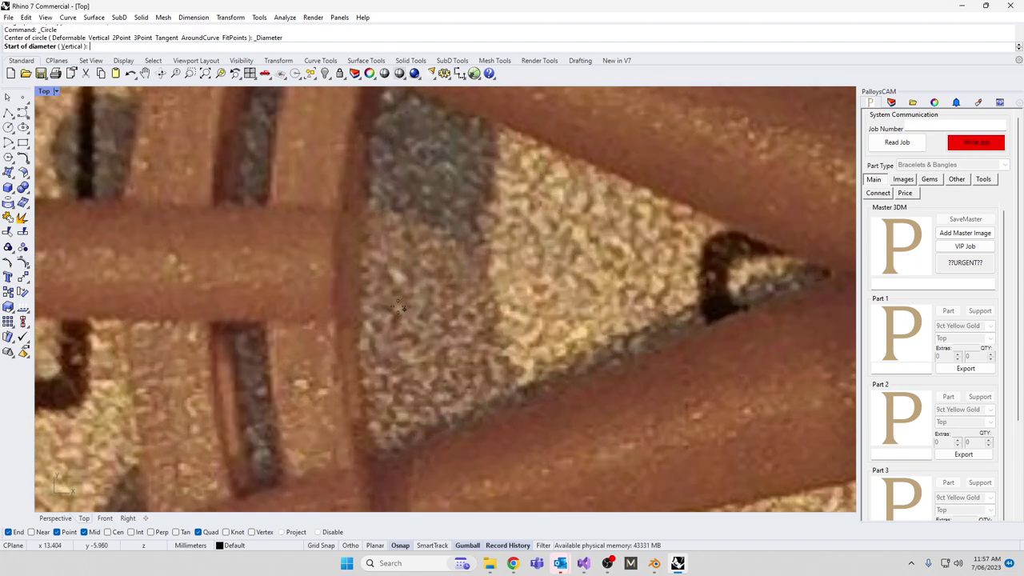
click(364, 270)
scroll(364, 269, down, 8)
scroll(784, 329, up, 8)
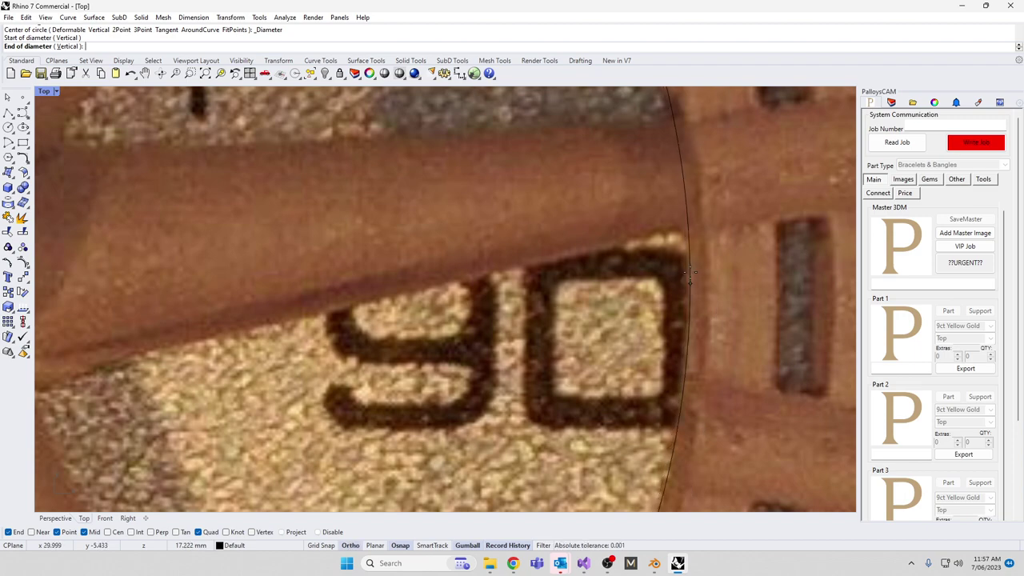
scroll(690, 272, down, 2)
click(691, 271)
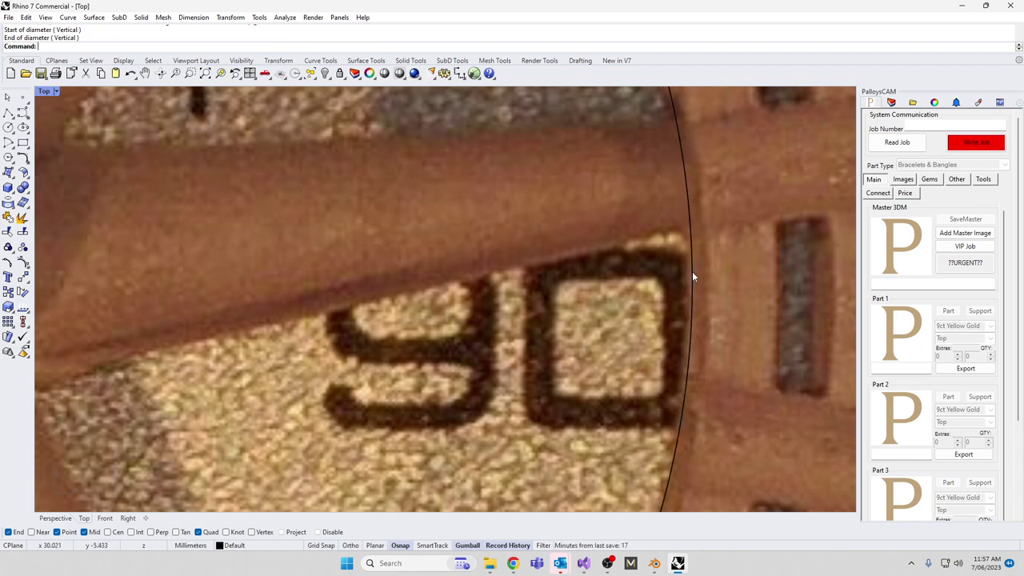
Select the circle curve rather than the picture and shift it slightly downward along Y to centre it in the wheel's rim
scroll(692, 271, down, 5)
scroll(528, 119, up, 4)
scroll(549, 345, up, 3)
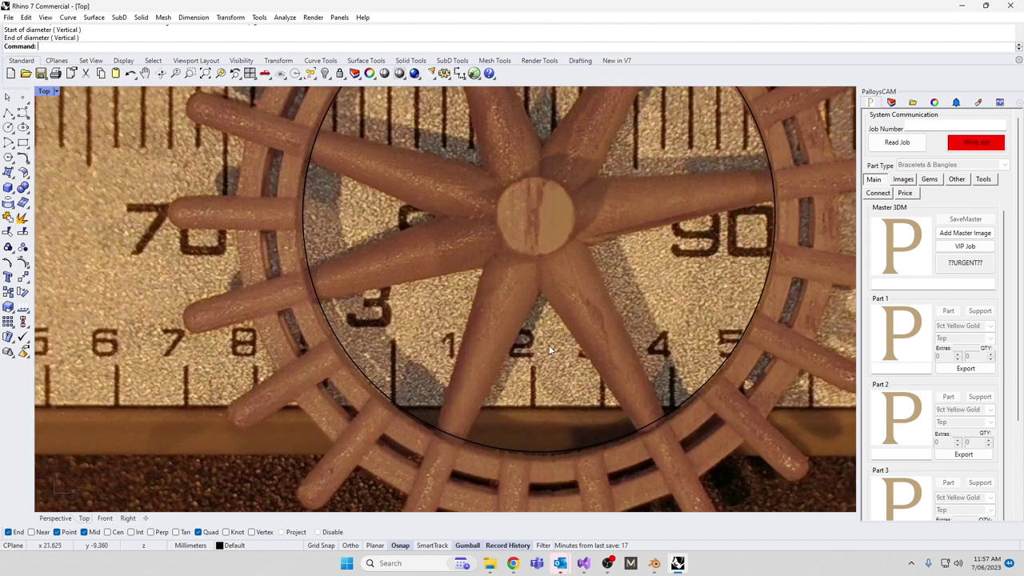
scroll(526, 349, down, 1)
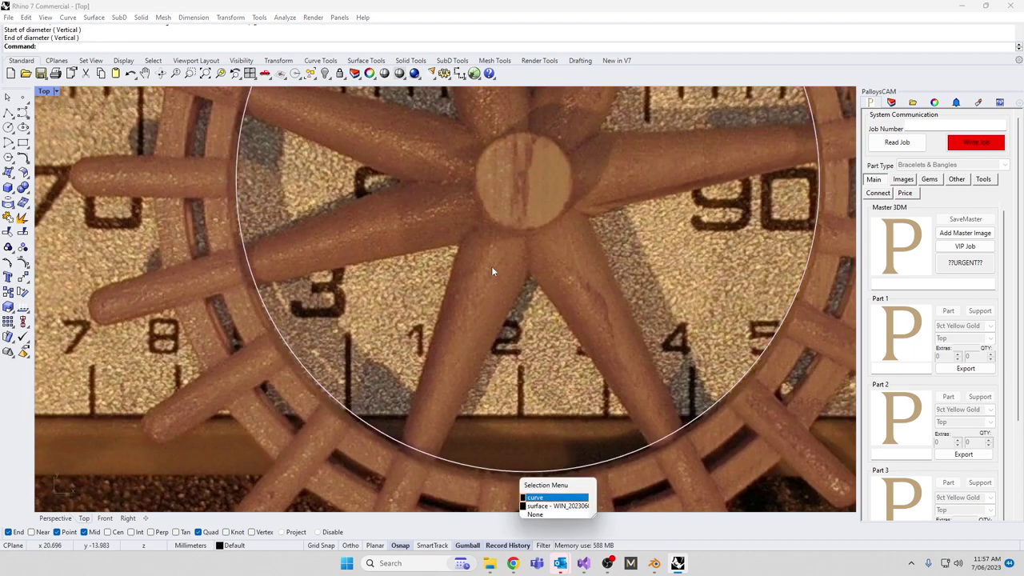
click(536, 497)
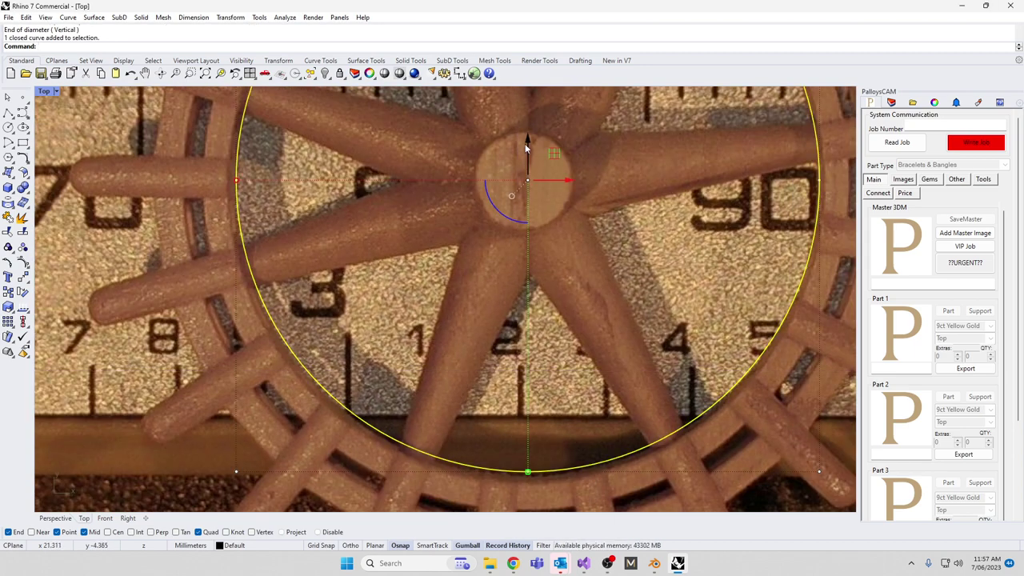
drag(527, 147, 527, 152)
scroll(528, 176, down, 5)
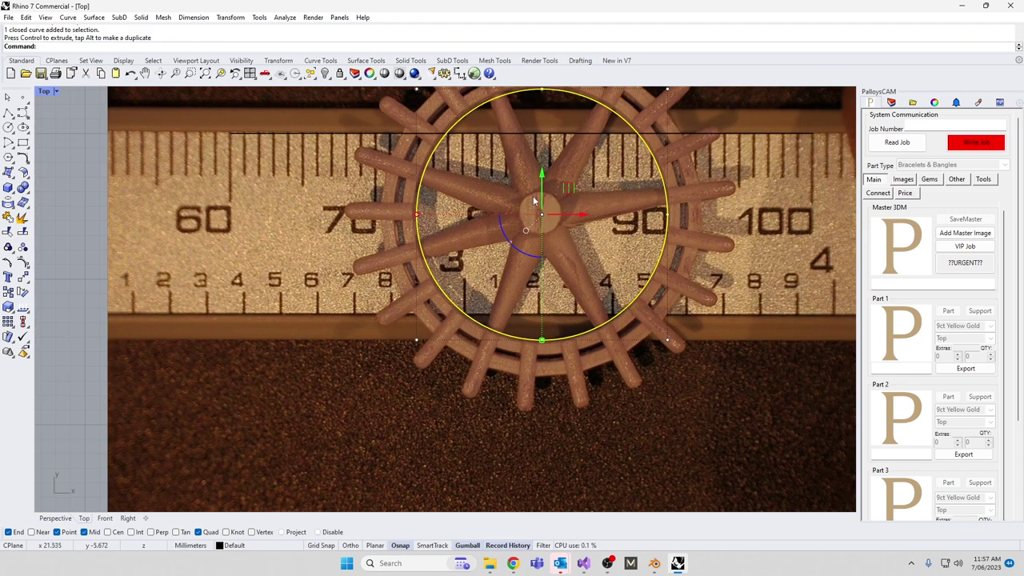
Scale the circle up slightly and uniformly with the gumball so it meets the wheel's inner rim
scroll(523, 136, up, 4)
scroll(524, 171, down, 3)
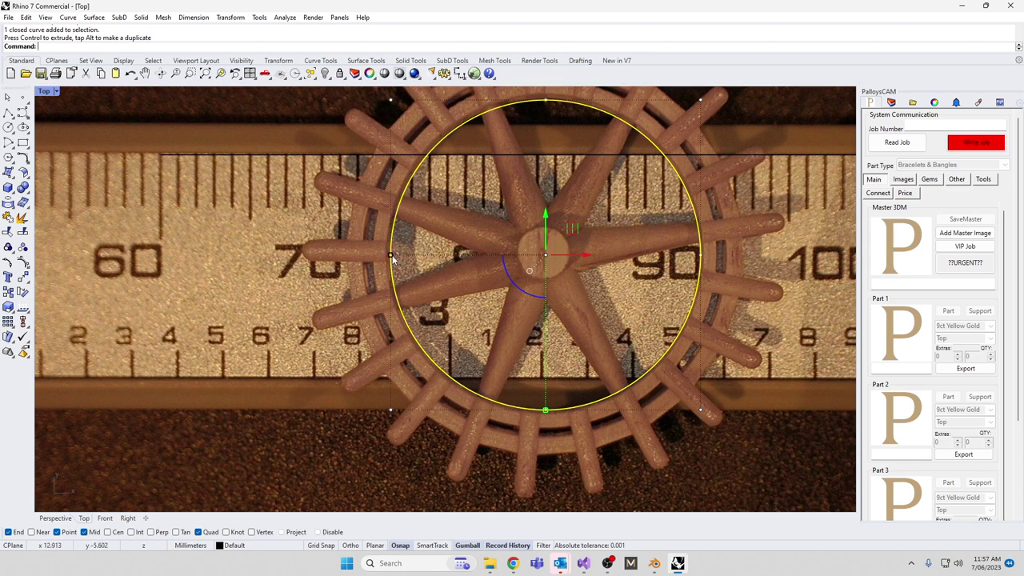
scroll(391, 258, up, 4)
drag(387, 255, 388, 256)
scroll(411, 426, down, 5)
scroll(510, 311, up, 2)
scroll(568, 156, up, 3)
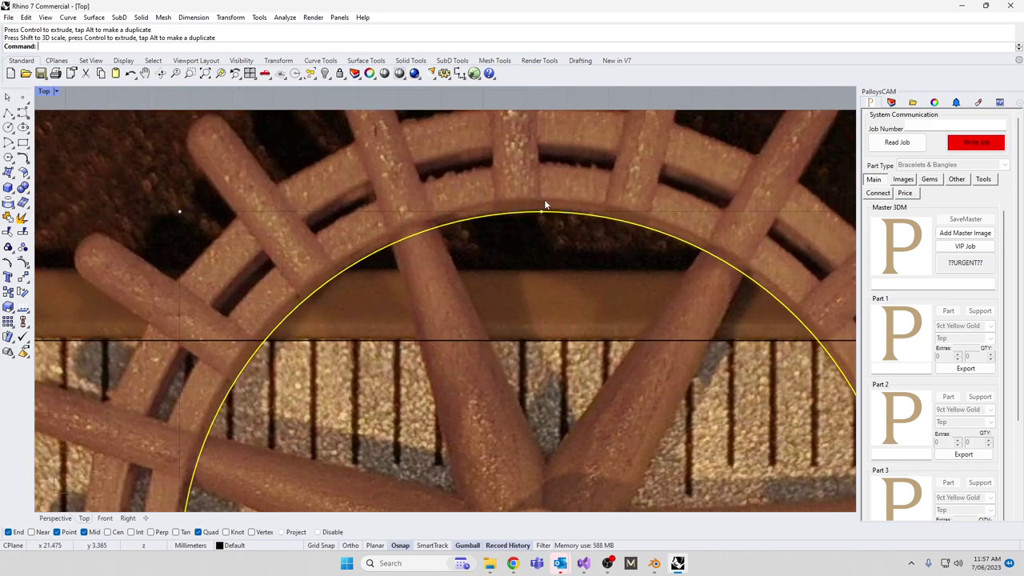
Fine-tune the circle's vertical position against the upper and lower edges of the wheel's inner rim, and deselect it
scroll(534, 214, down, 5)
scroll(536, 464, up, 6)
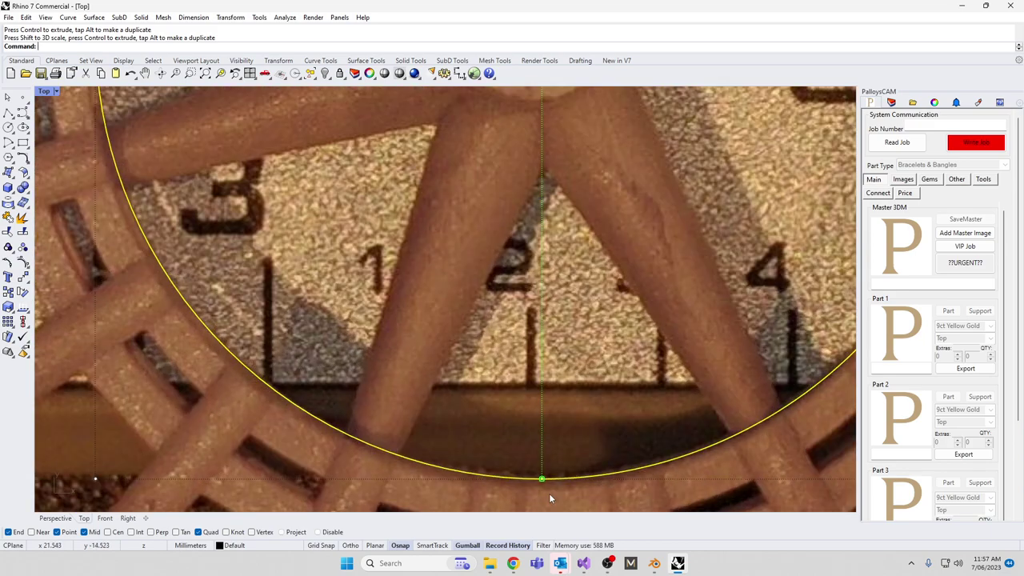
scroll(549, 493, down, 4)
scroll(542, 349, down, 4)
scroll(560, 311, up, 5)
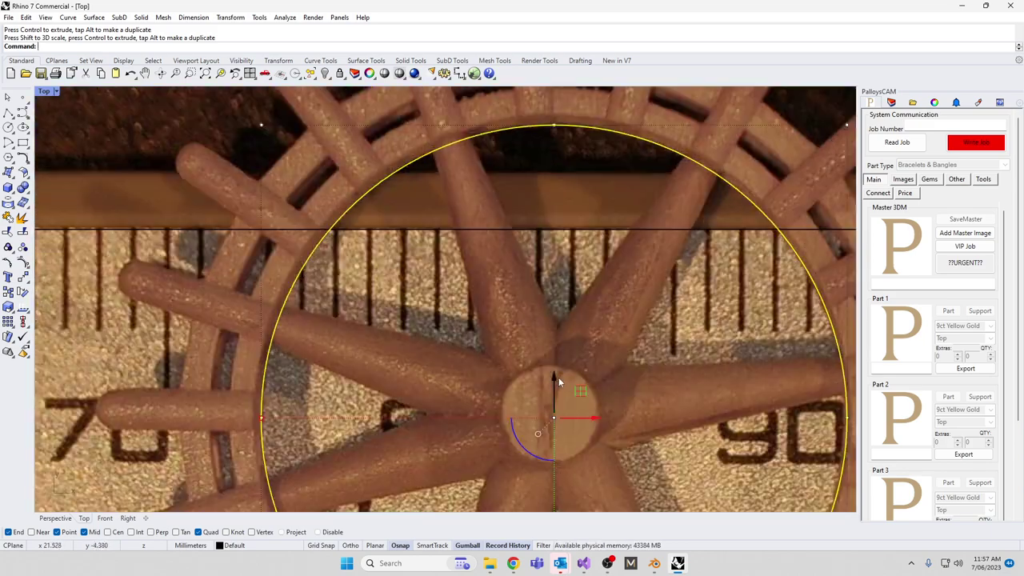
drag(551, 373, 552, 393)
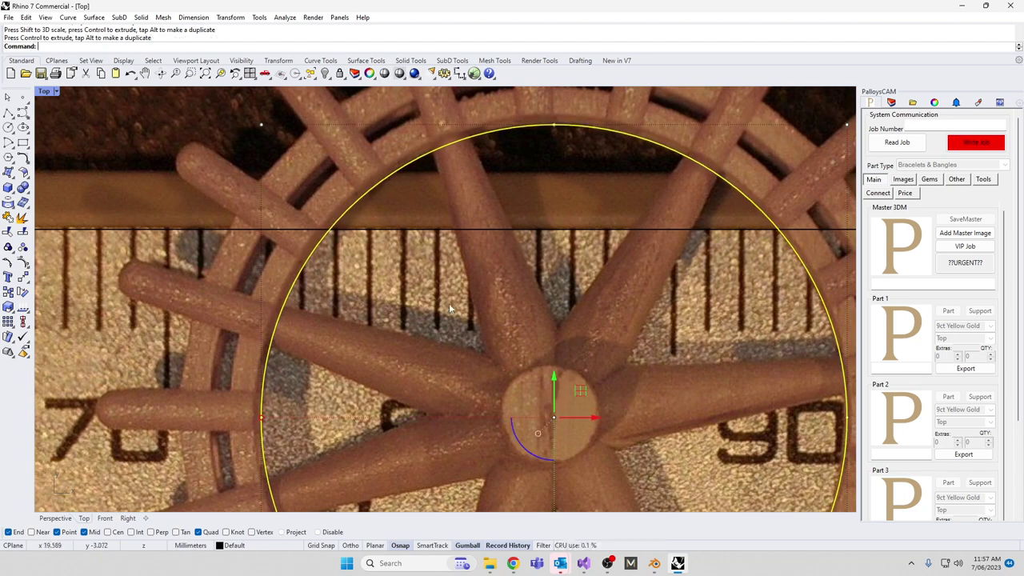
scroll(449, 304, down, 3)
scroll(628, 377, up, 2)
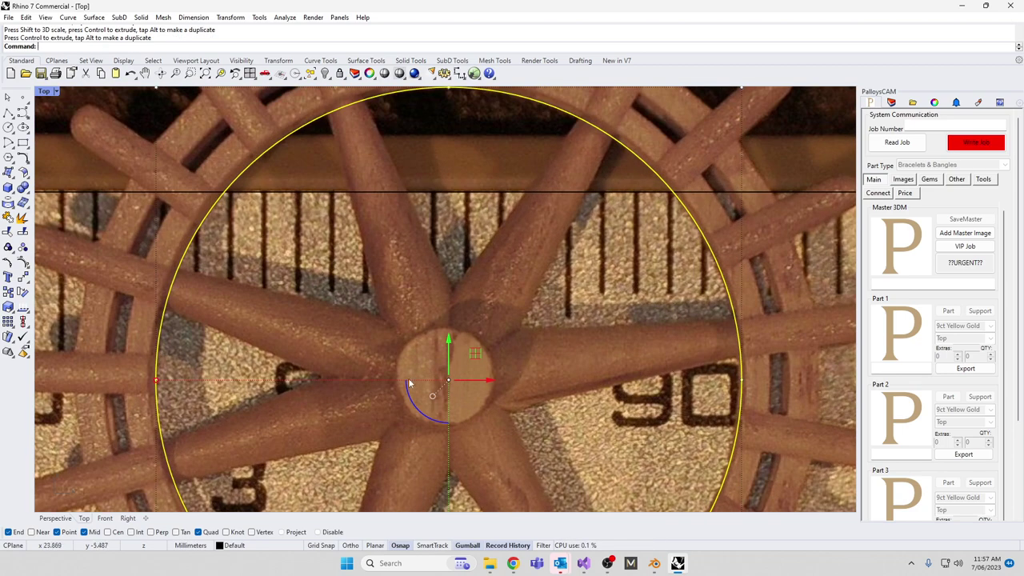
scroll(270, 391, down, 3)
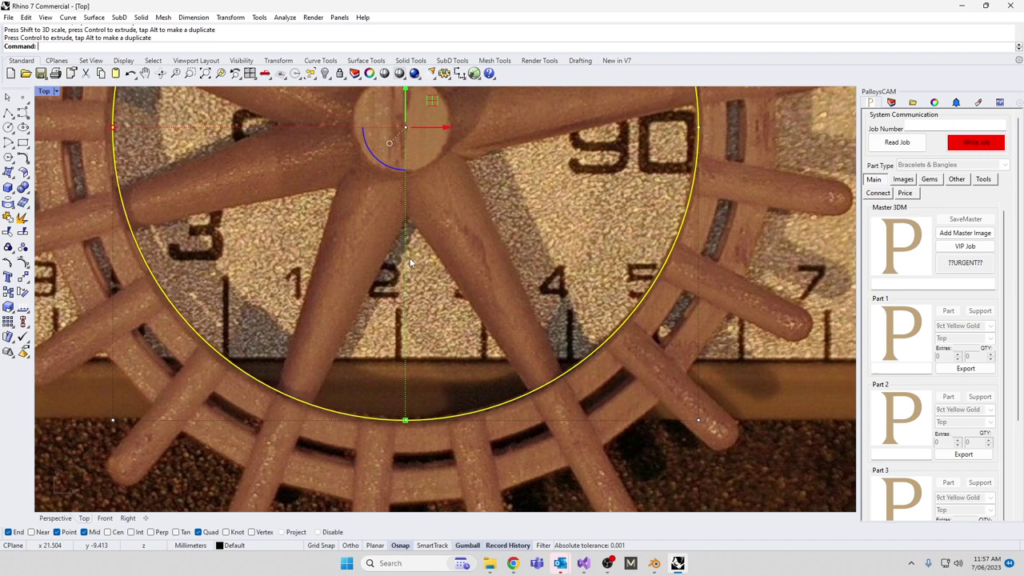
scroll(498, 276, down, 2)
scroll(498, 276, down, 2)
click(156, 294)
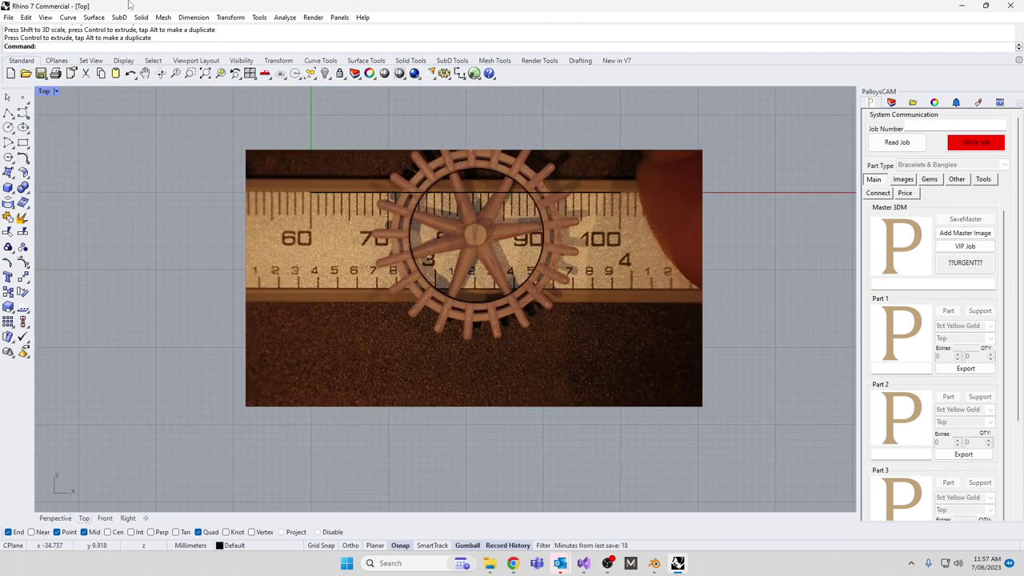
Dimension the circle's horizontal diameter between its two side quadrants, placing the dimension line above the picture
click(193, 17)
click(207, 29)
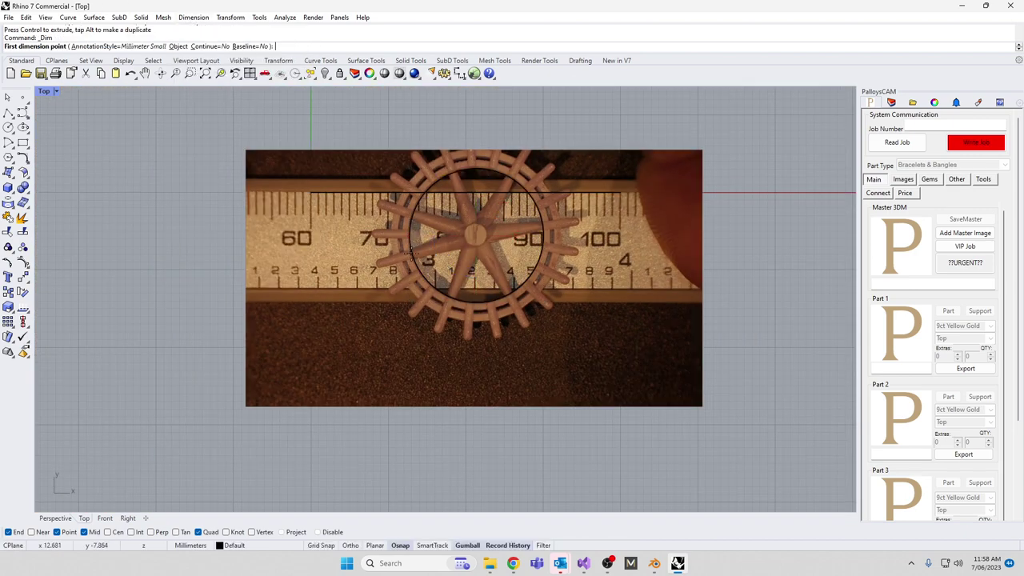
click(410, 234)
click(543, 234)
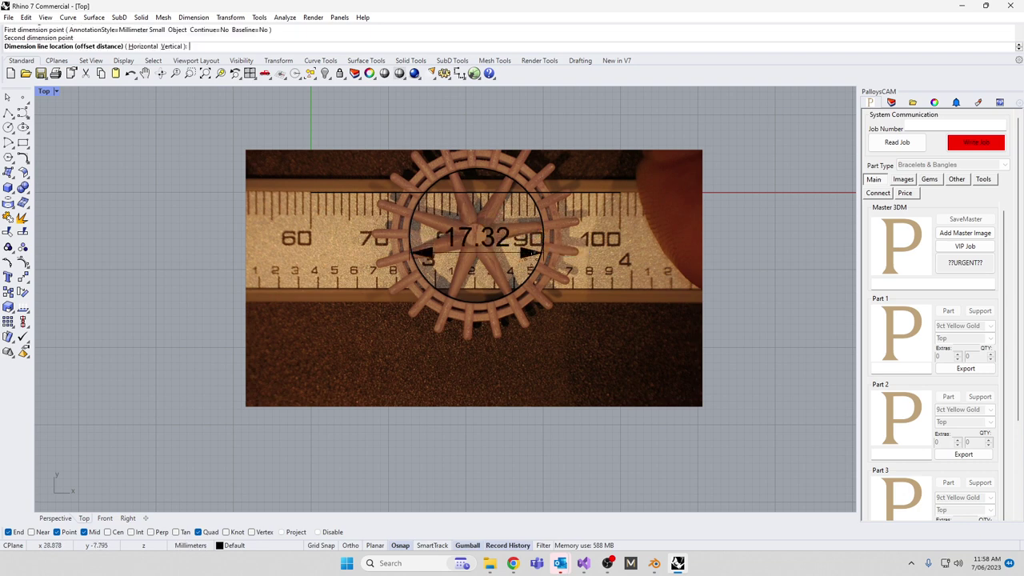
click(432, 132)
right_drag(424, 176, 436, 282)
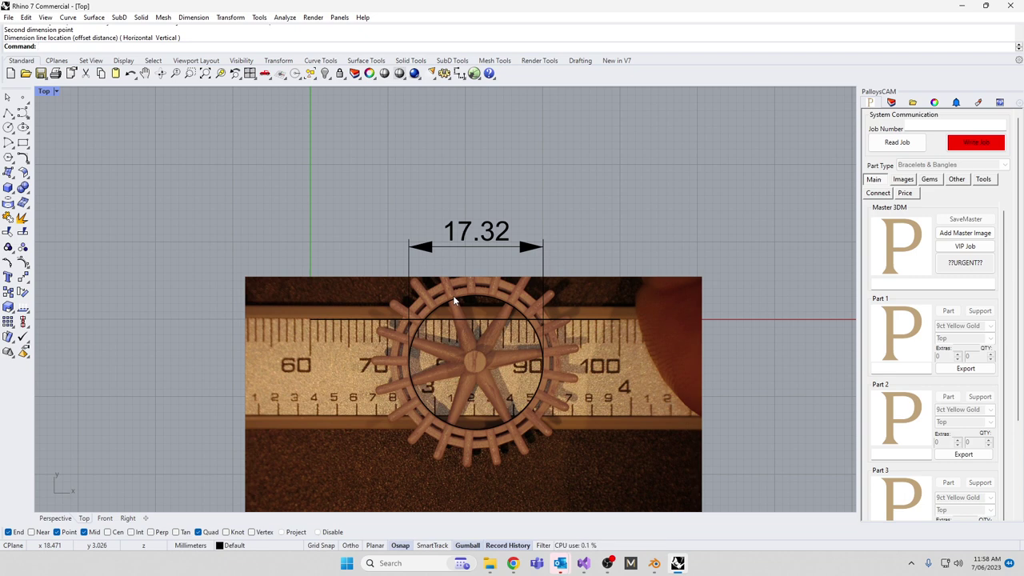
scroll(436, 341, up, 4)
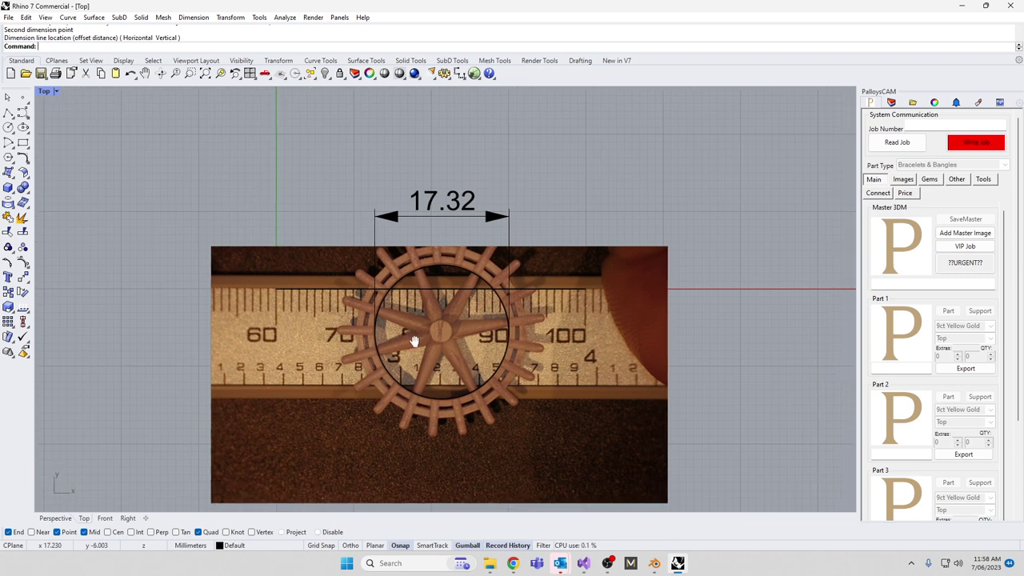
scroll(380, 322, down, 2)
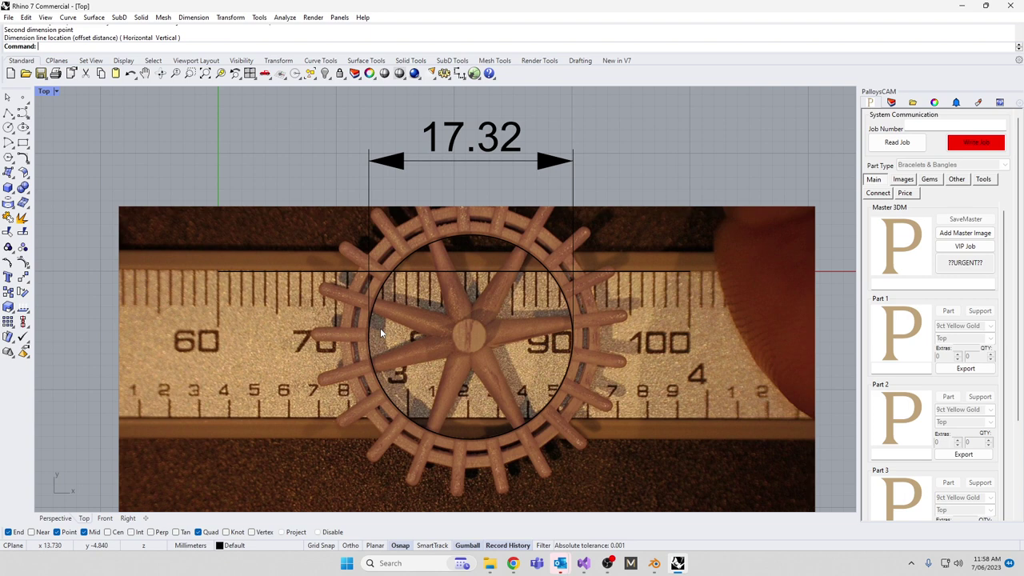